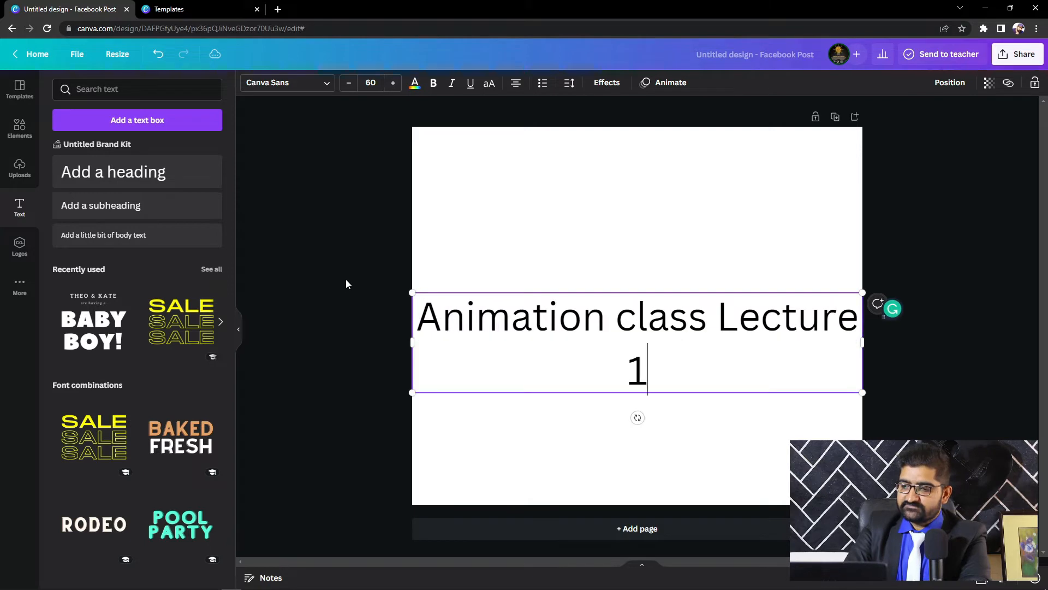
Shrink the "Animation class Lecture 1" title to font size 39.5 so it fits one line, and centre it horizontally on the page.
key("Escape")
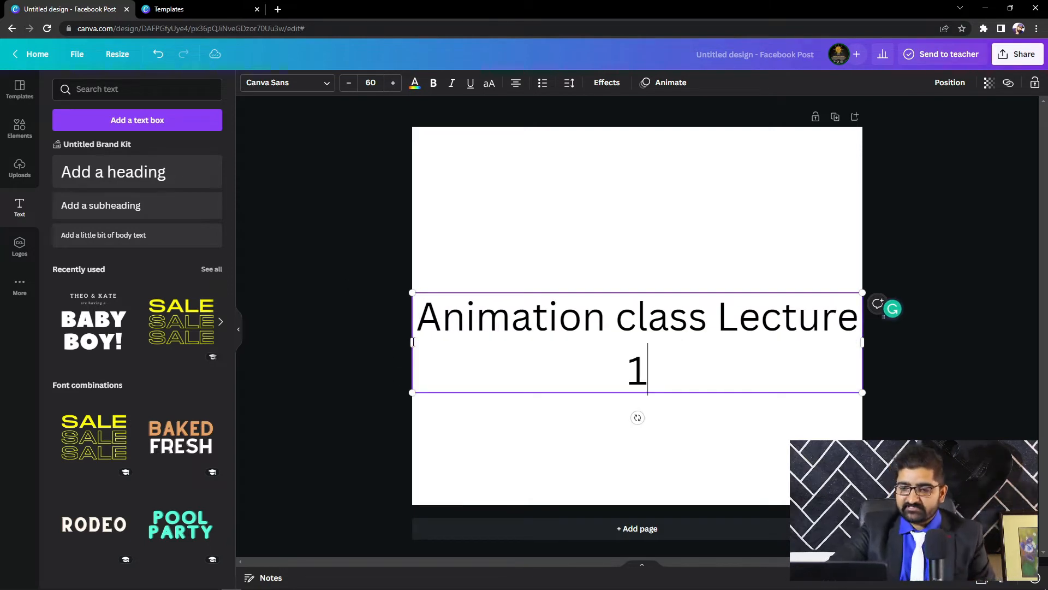
left_click_drag(411, 342, 516, 286)
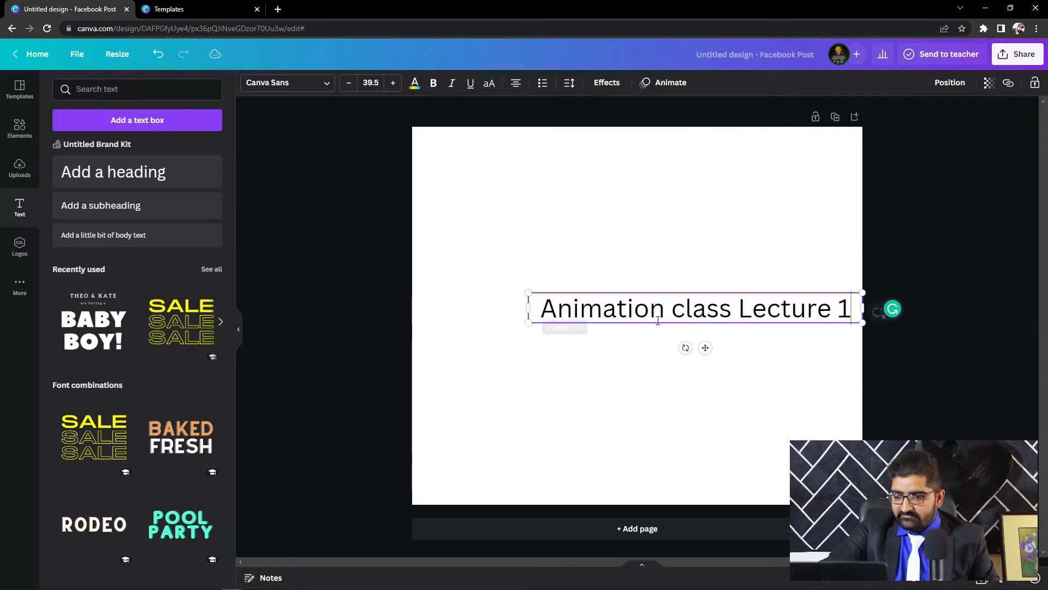
left_click_drag(704, 348, 626, 367)
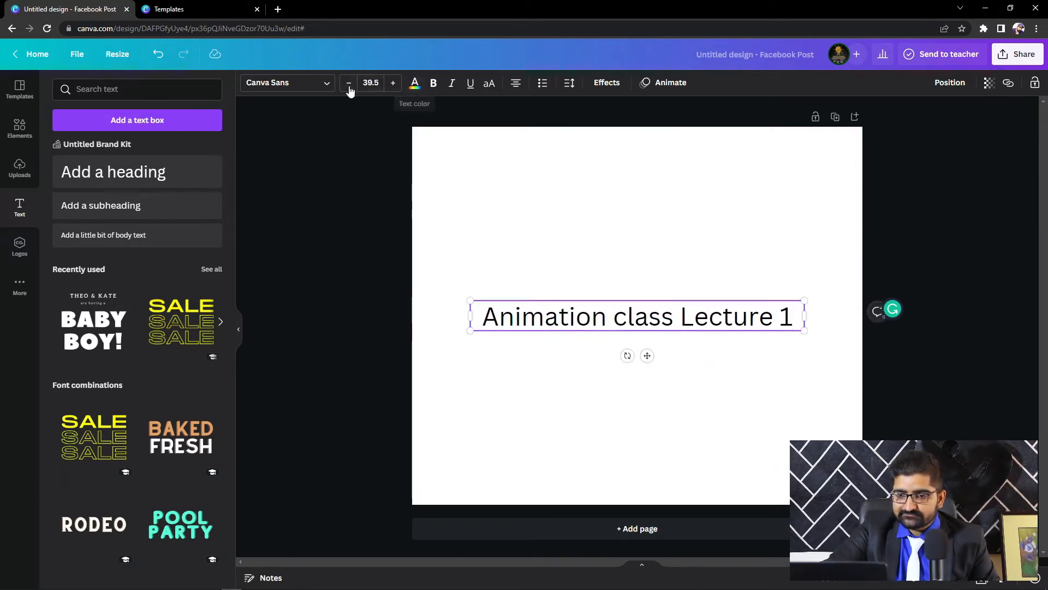
Set the title's font to Montserrat Extra-Bold and widen its text box so the text fits on one line.
left_click(317, 82)
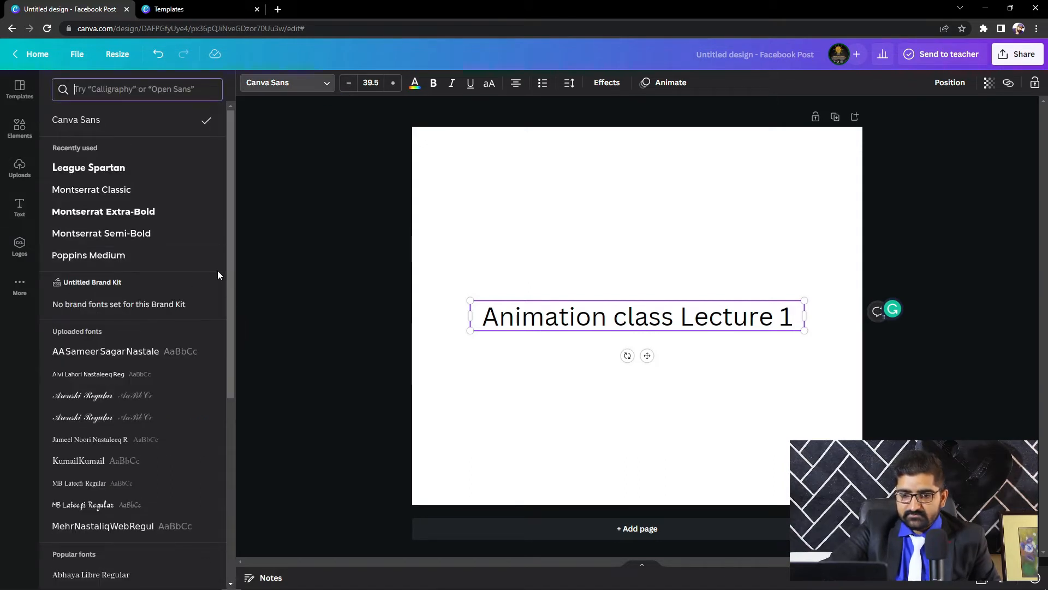
left_click(211, 214)
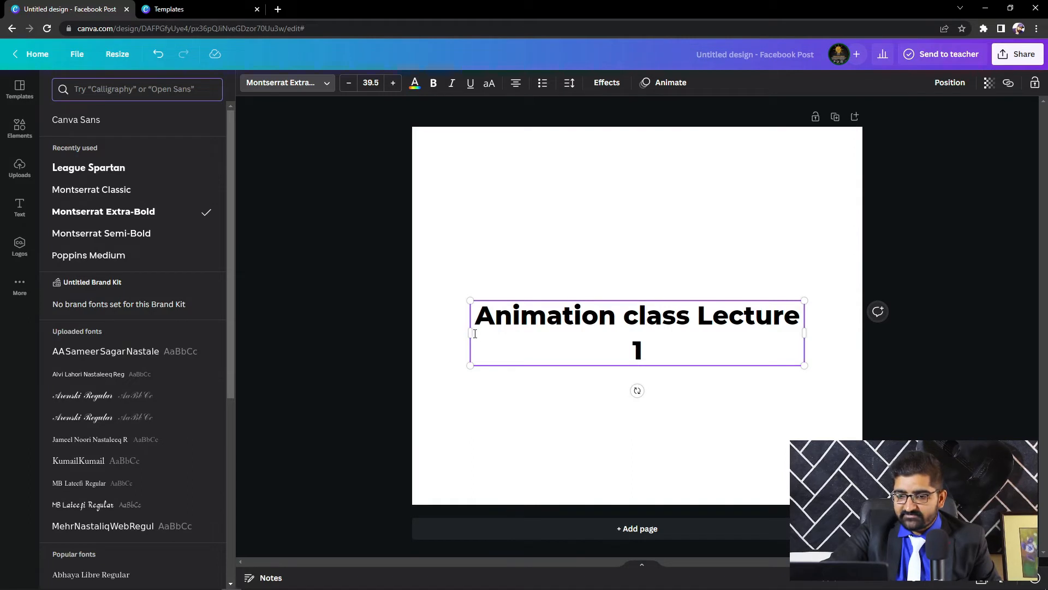
left_click_drag(470, 331, 450, 319)
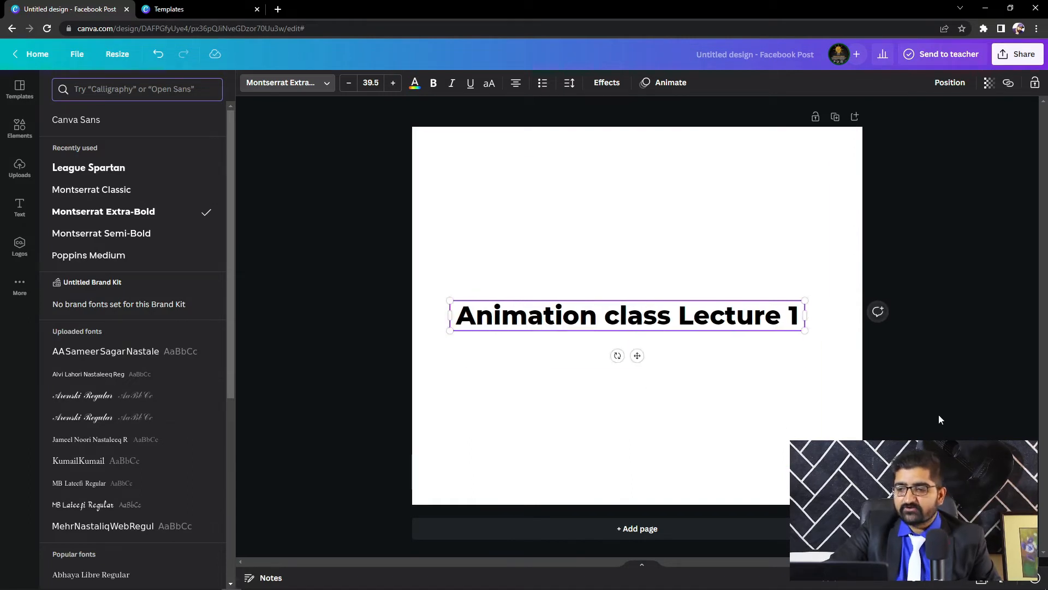
Set the page's timing to 4.0 seconds.
left_click(639, 198)
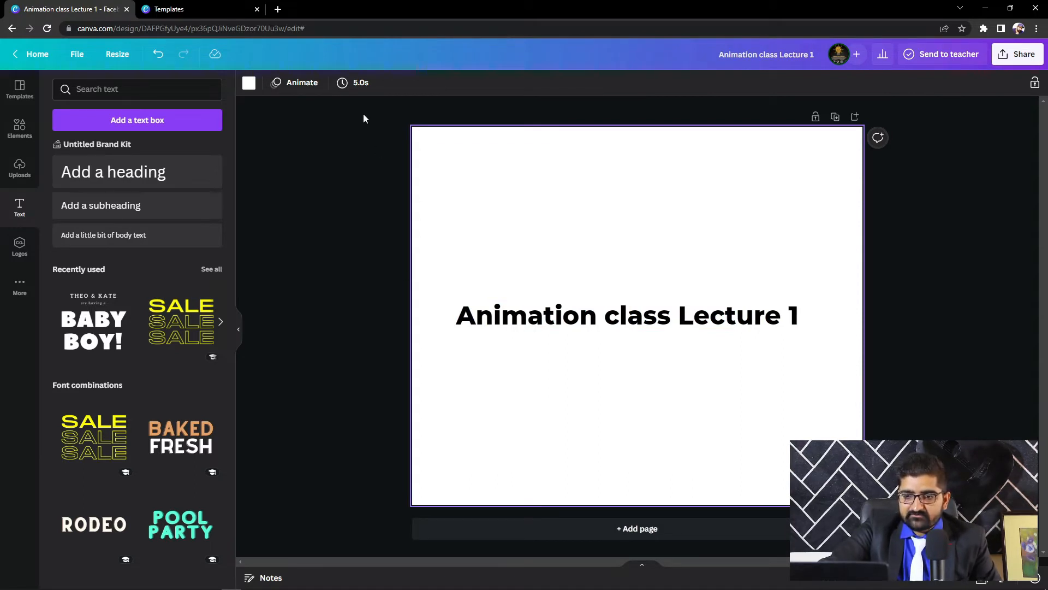
left_click(358, 88)
mouse_move(371, 135)
left_mouse_down()
mouse_move(391, 133)
mouse_move(374, 133)
left_mouse_up()
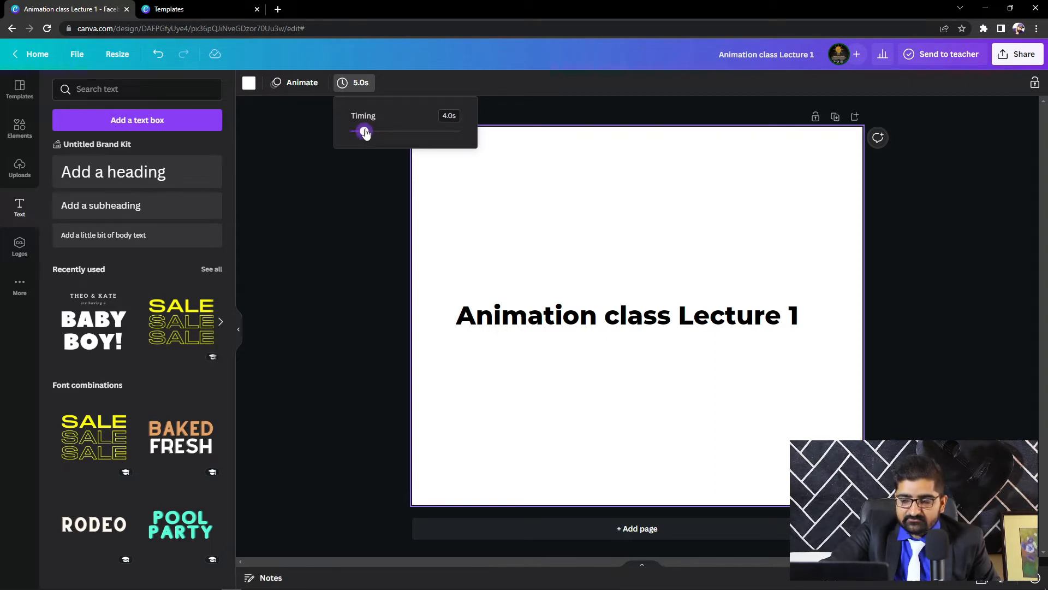
left_click(742, 399)
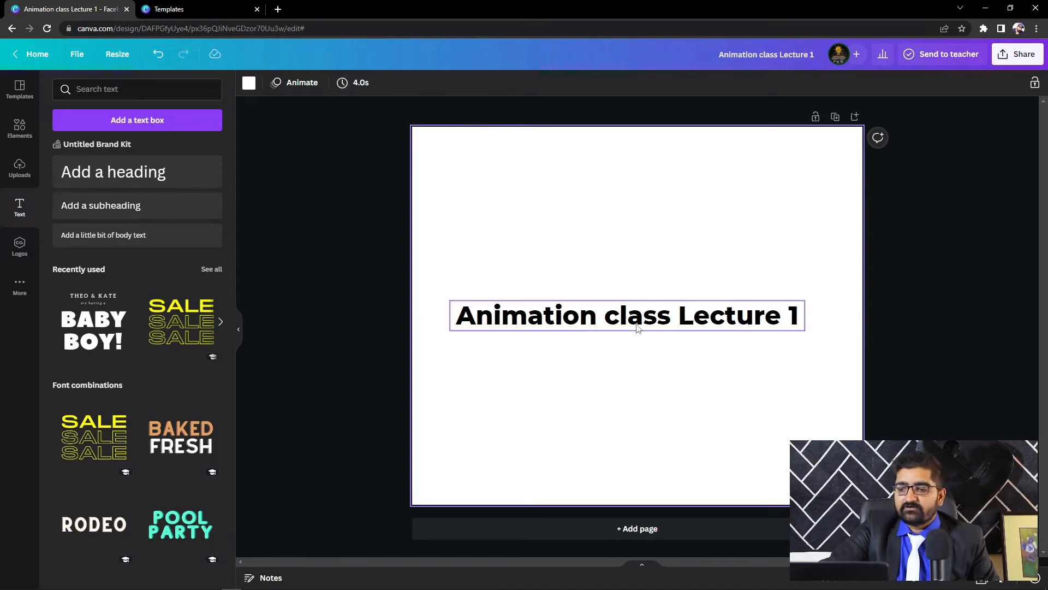
Open the text animations for the title and review the Basic, Writing and Exaggerate styles.
left_click(650, 318)
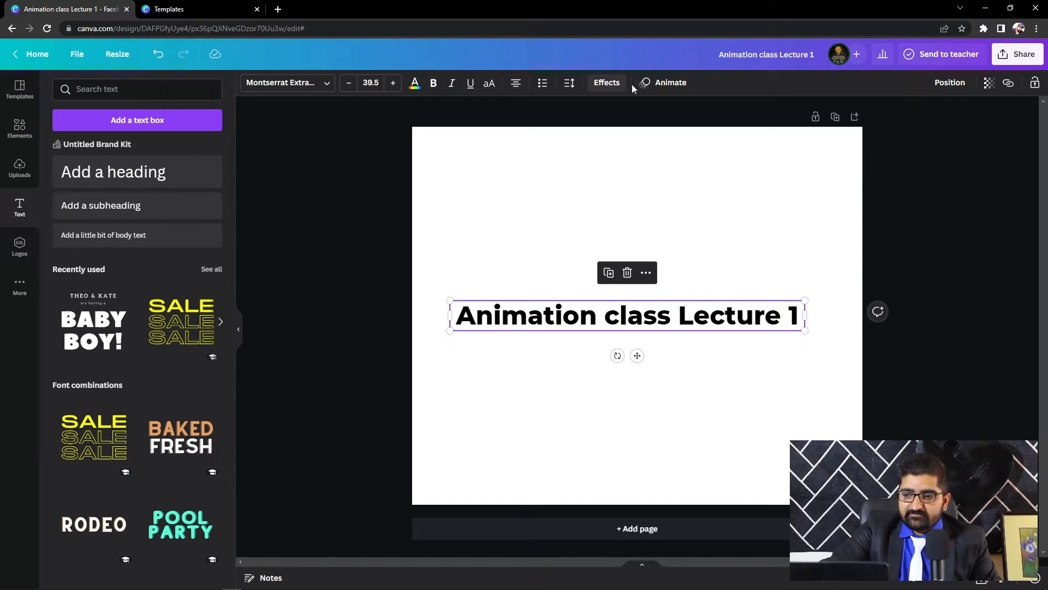
left_click(658, 83)
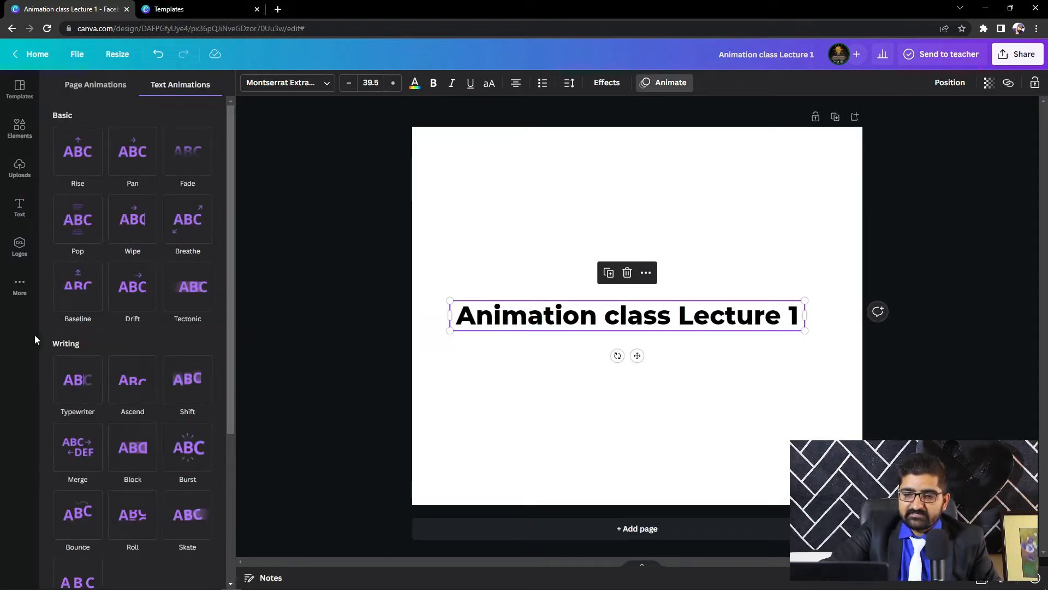
left_click_drag(230, 225, 233, 197)
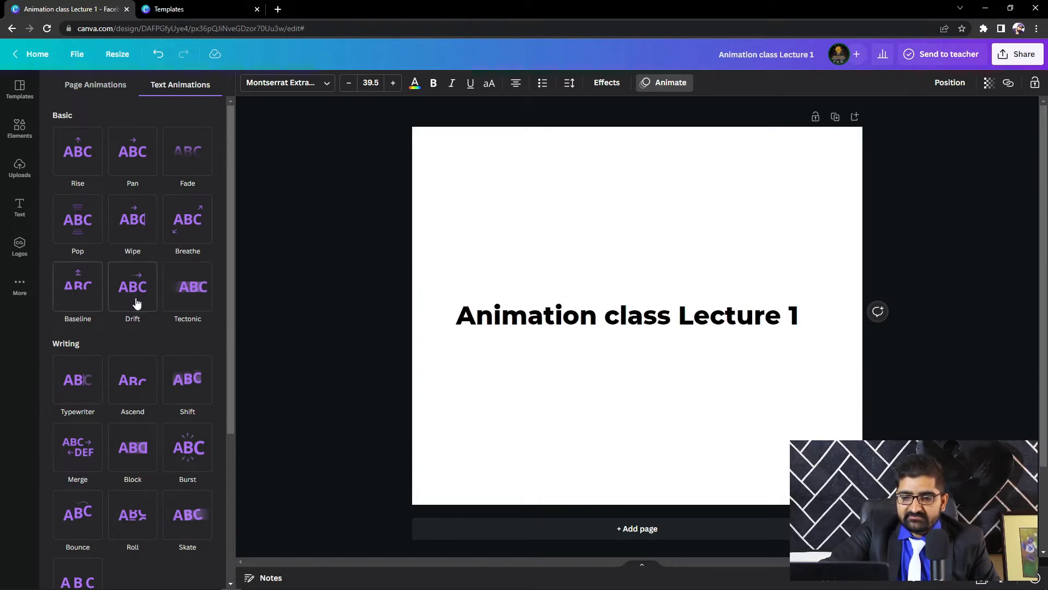
left_click_drag(227, 313, 220, 274)
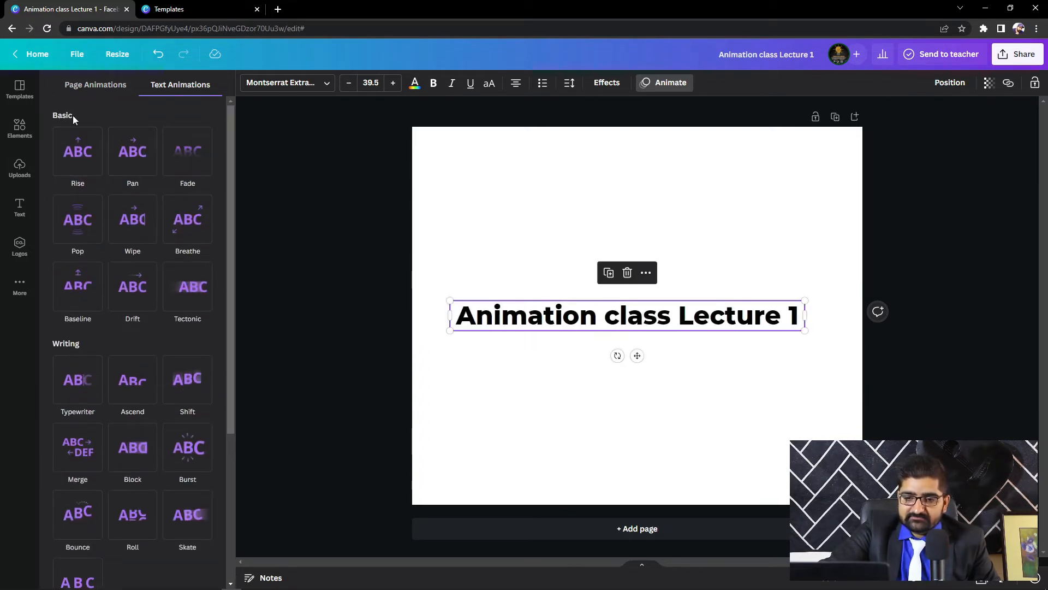
left_click_drag(232, 332, 220, 504)
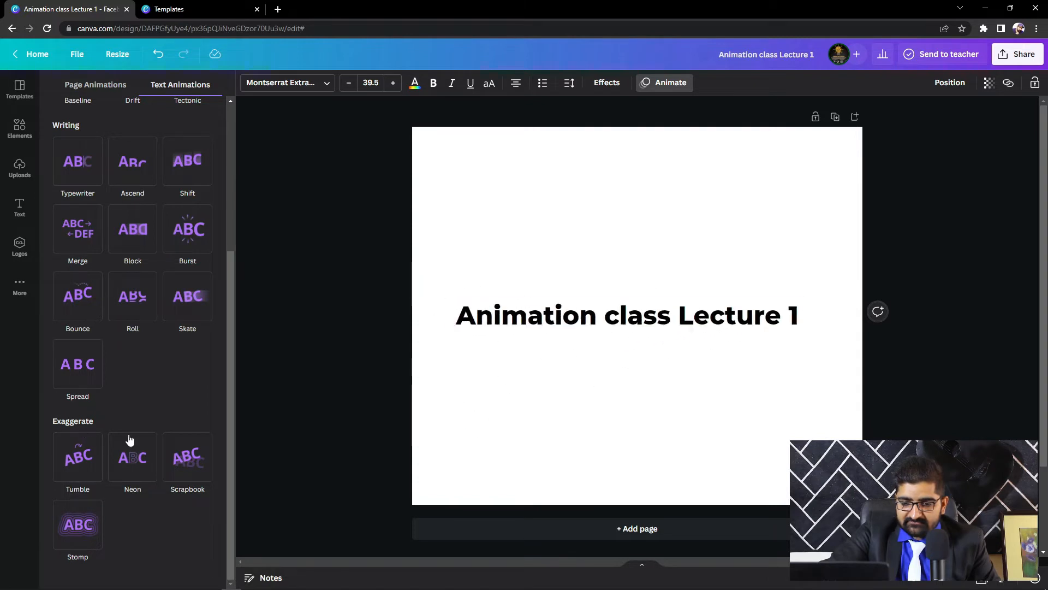
left_click_drag(234, 421, 235, 311)
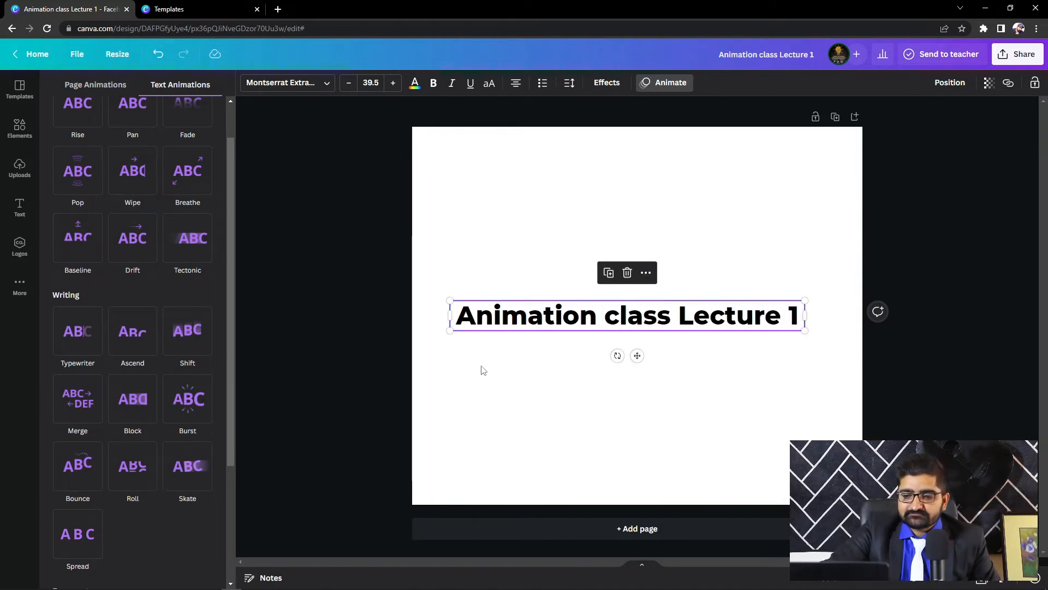
Apply the Roll text animation to the title and review its Animate and Writing Style options.
left_click(137, 487)
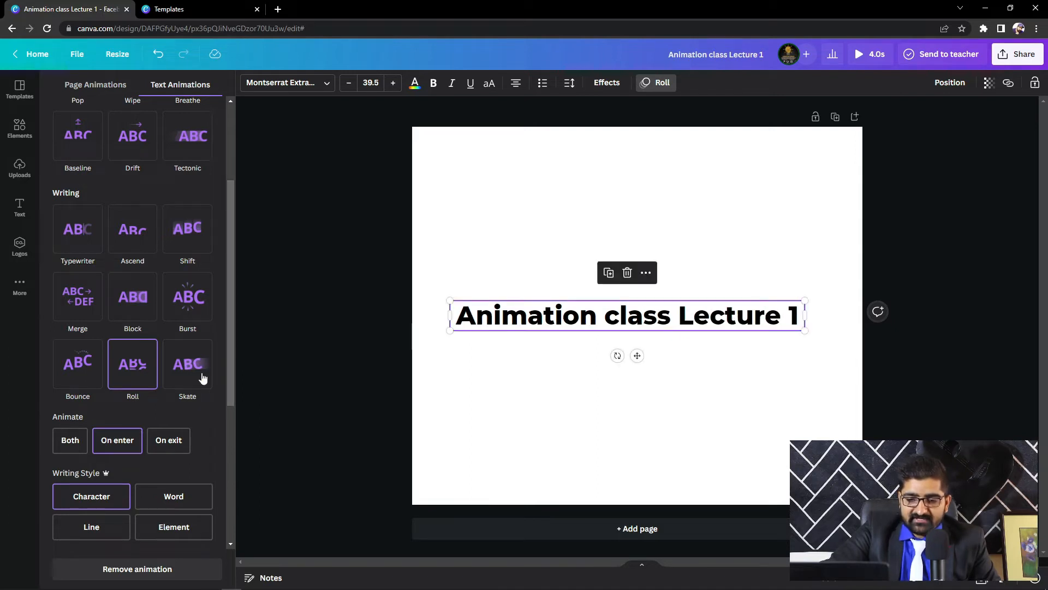
scroll(235, 406, "down", 1)
scroll(235, 406, "down", 2)
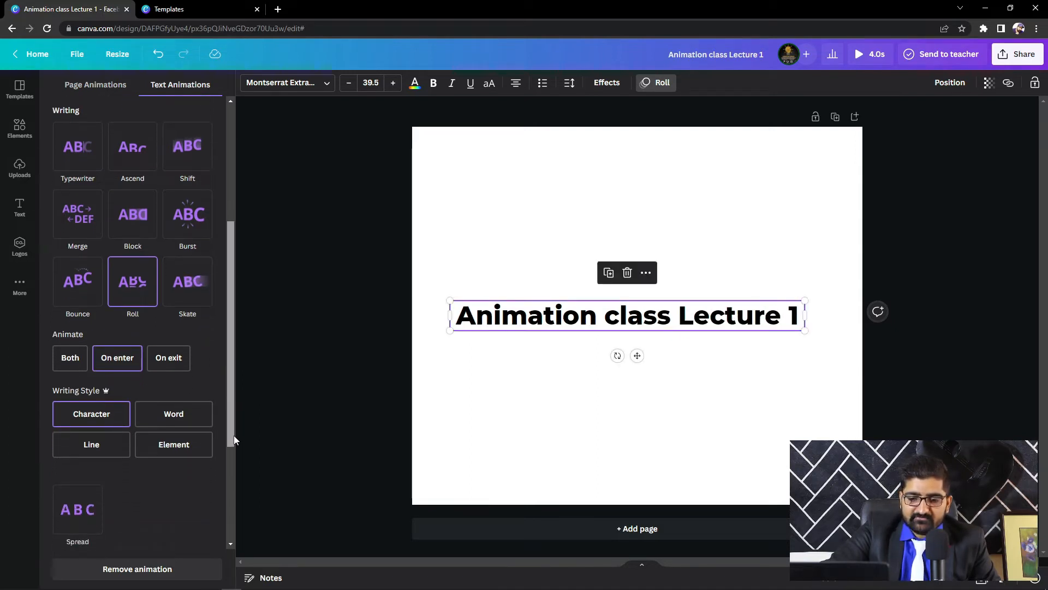
scroll(236, 415, "up", 1)
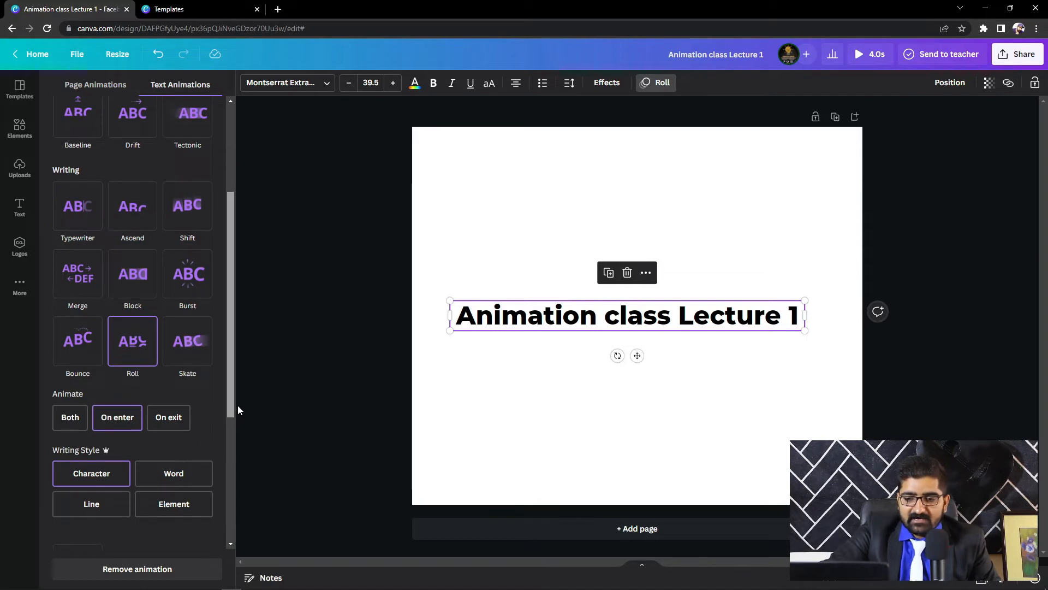
scroll(237, 405, "up", 1)
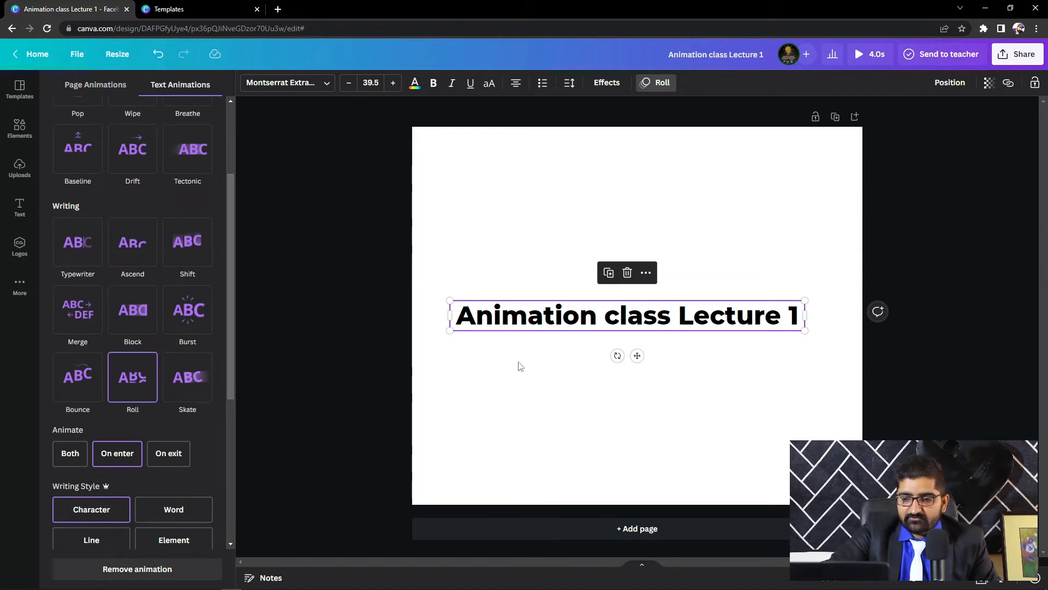
Apply the Baseline text animation to the title and reduce its speed to near the slow end.
left_click(79, 161)
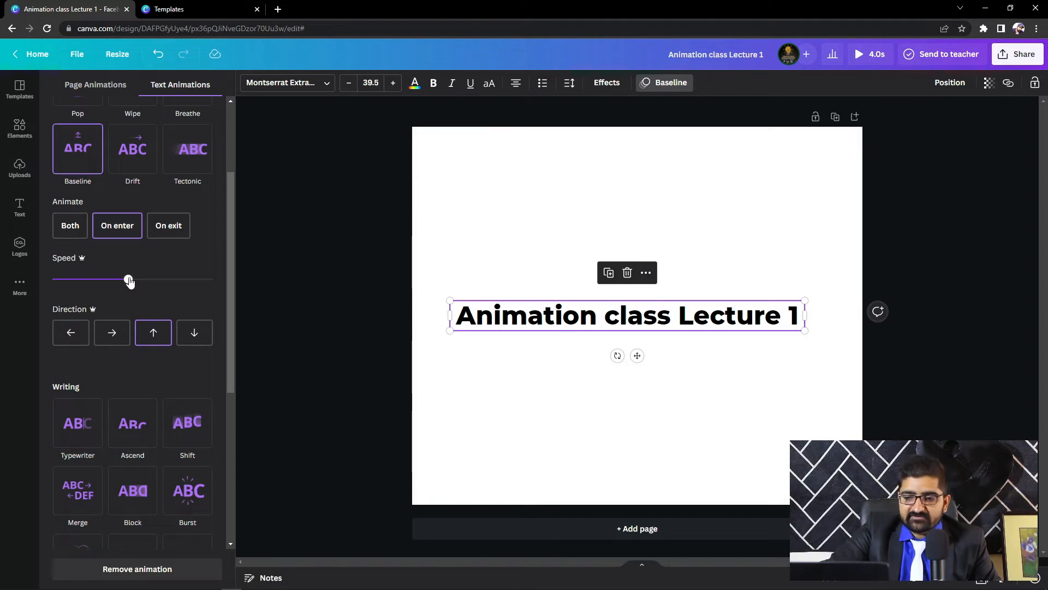
left_click_drag(129, 281, 64, 281)
left_click(64, 280)
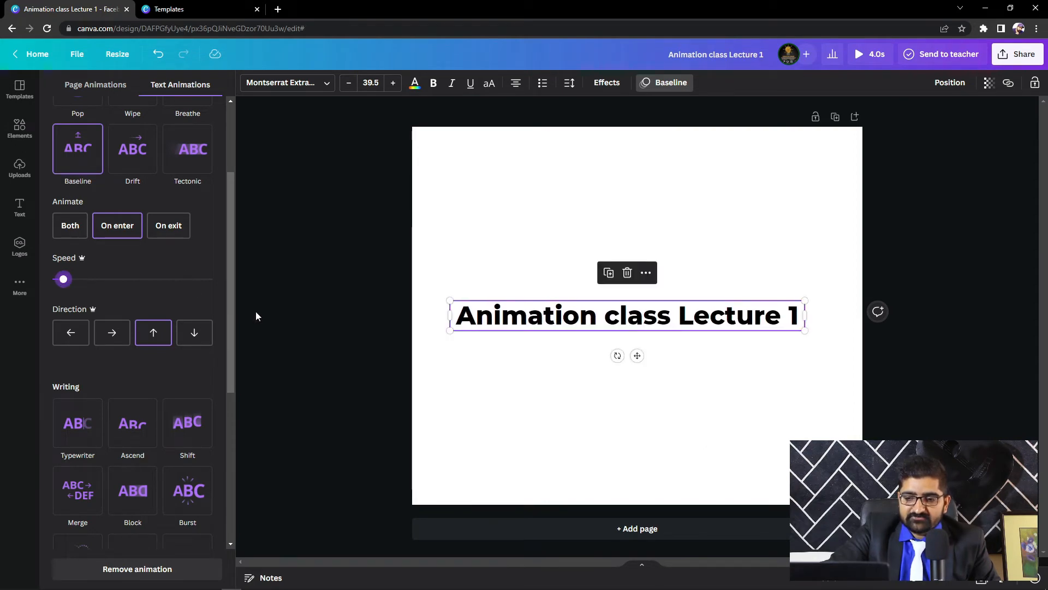
mouse_move(64, 280)
left_mouse_down()
mouse_move(144, 281)
mouse_move(68, 280)
left_mouse_up()
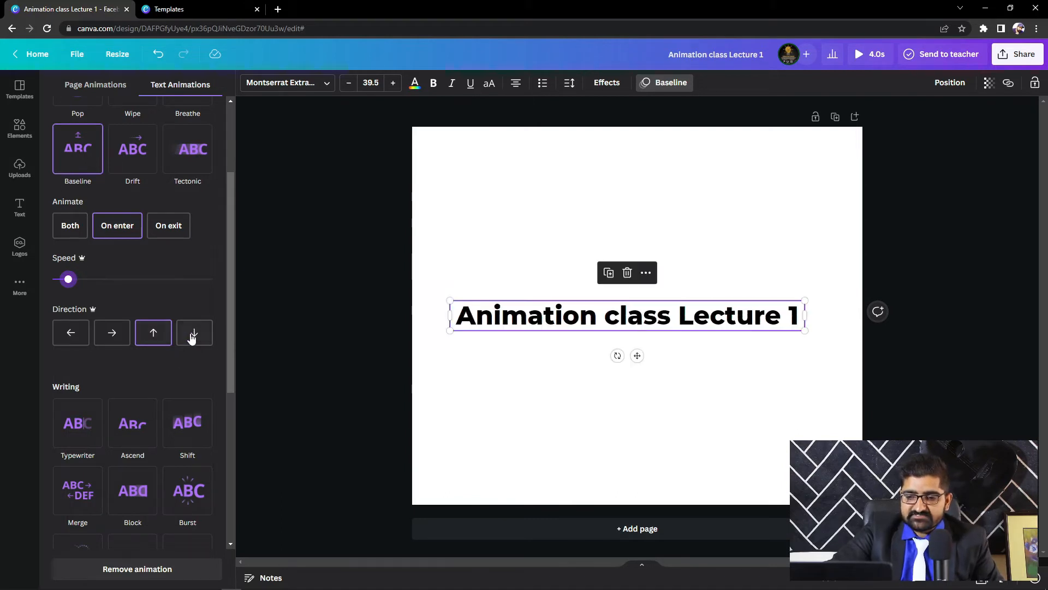
mouse_move(68, 279)
left_mouse_down()
mouse_move(107, 281)
mouse_move(70, 279)
left_mouse_up()
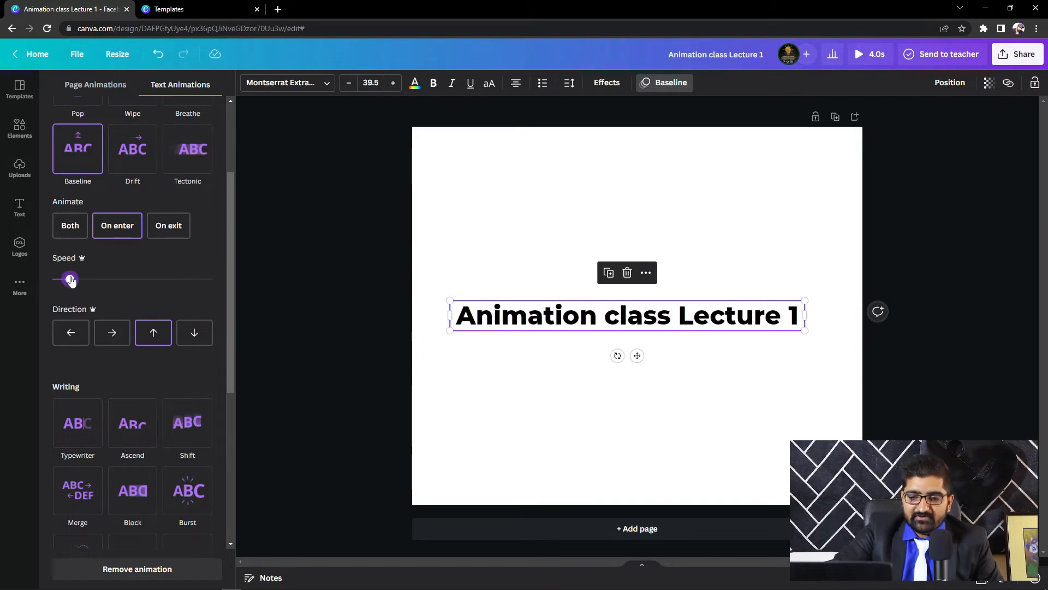
Set the Baseline animation's direction to left and deselect the title.
left_click(71, 333)
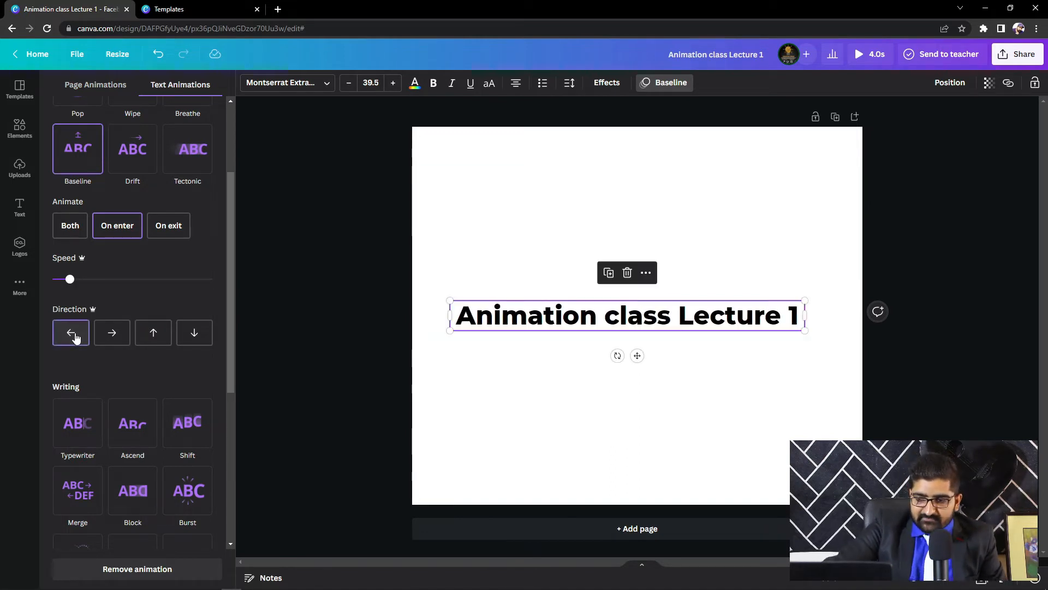
left_click(329, 303)
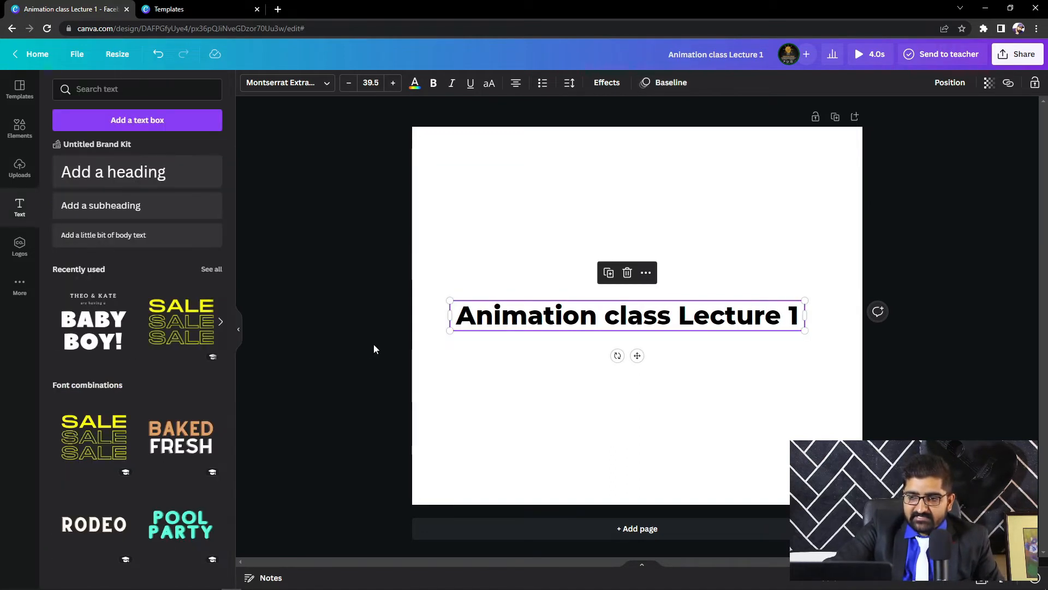
left_click(355, 356)
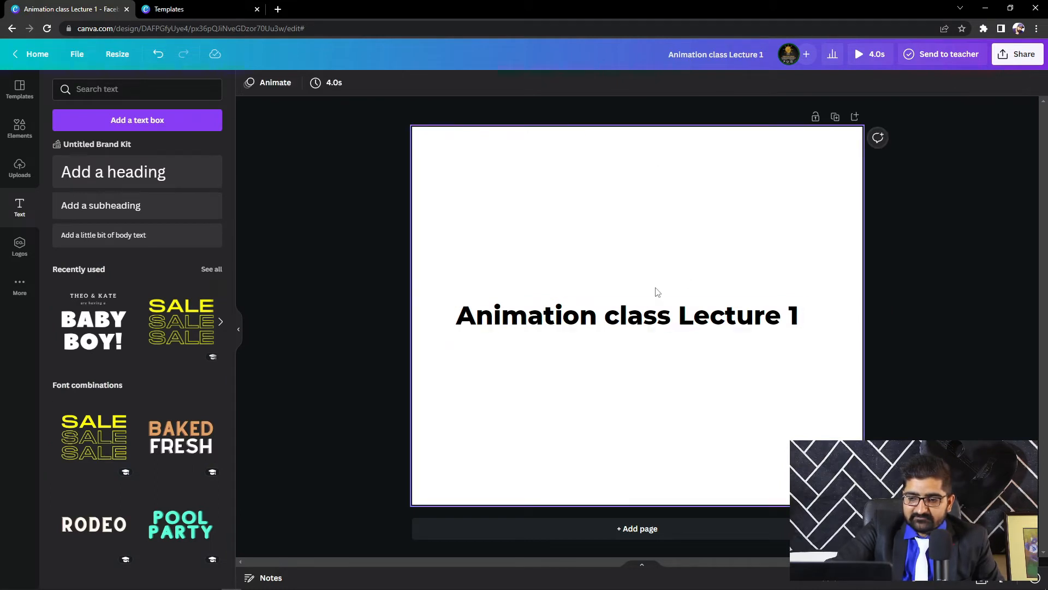
Duplicate the page containing the animated title and return to the first page.
left_click(714, 306)
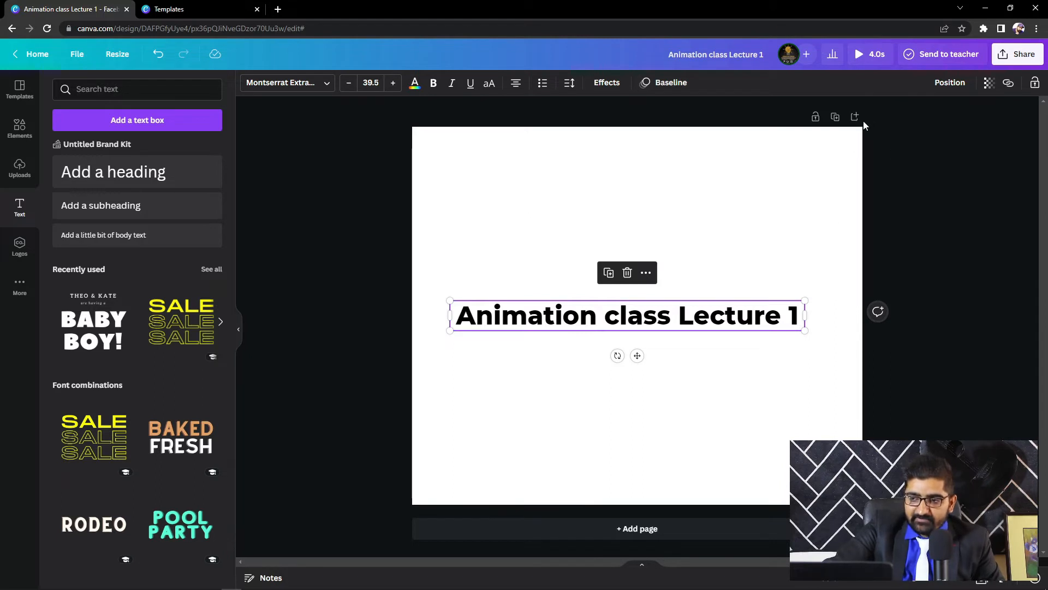
left_click(834, 117)
left_click_drag(1045, 379, 1046, 305)
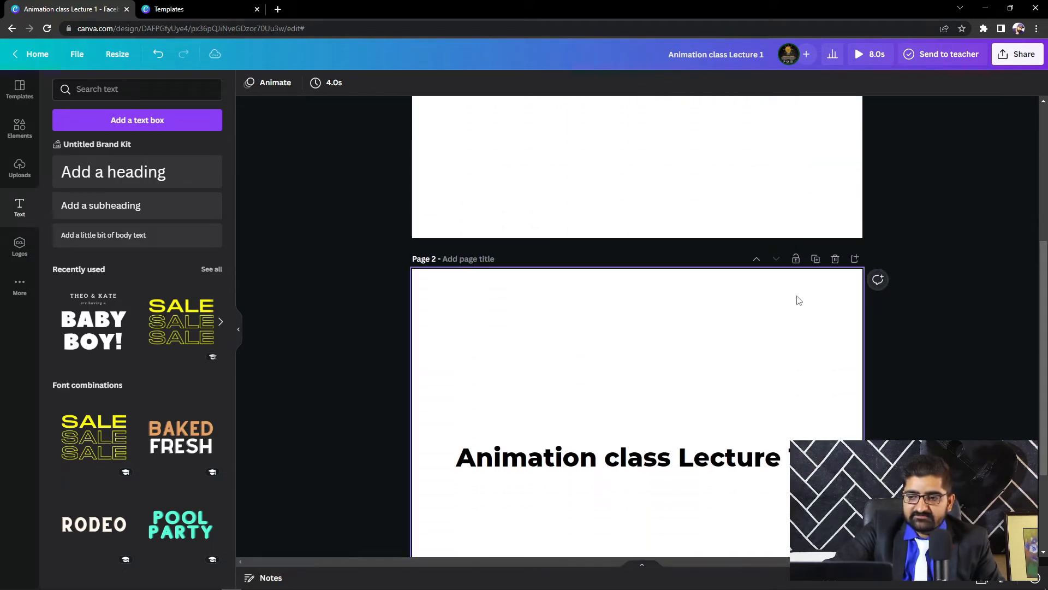
left_click(767, 337)
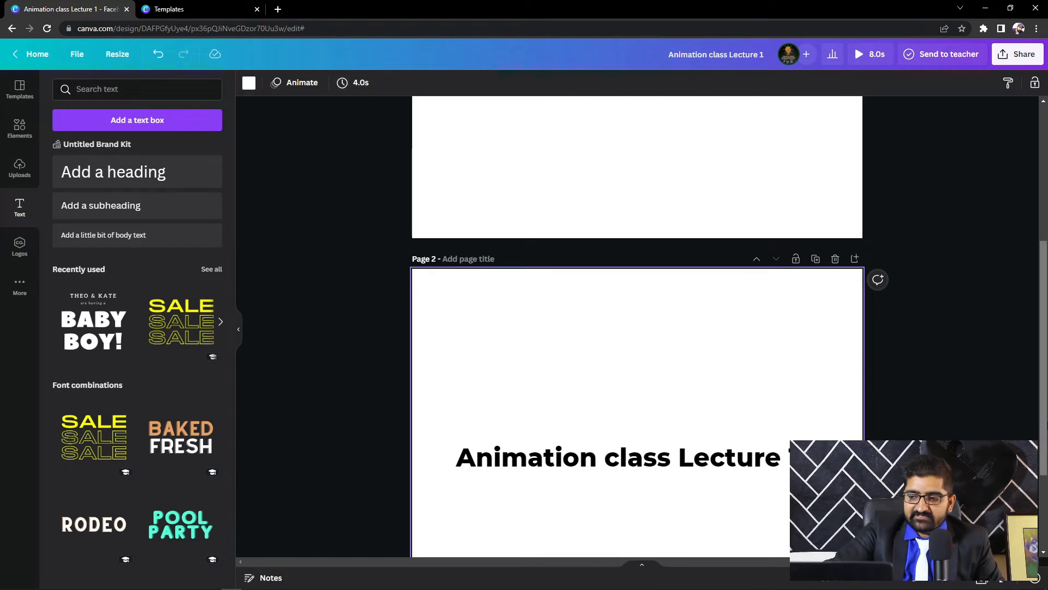
scroll(588, 211, "up", 5)
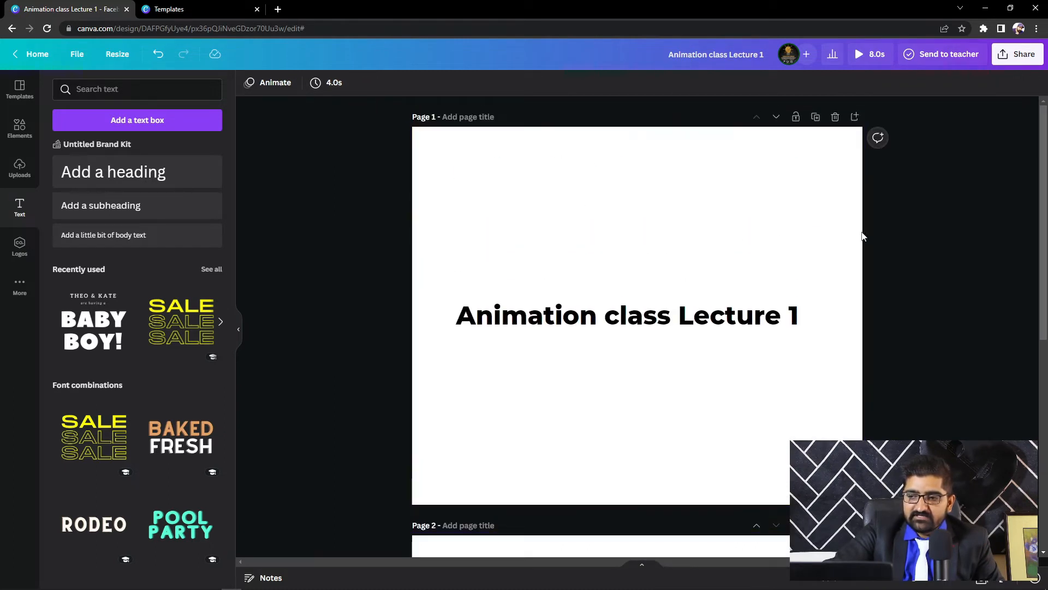